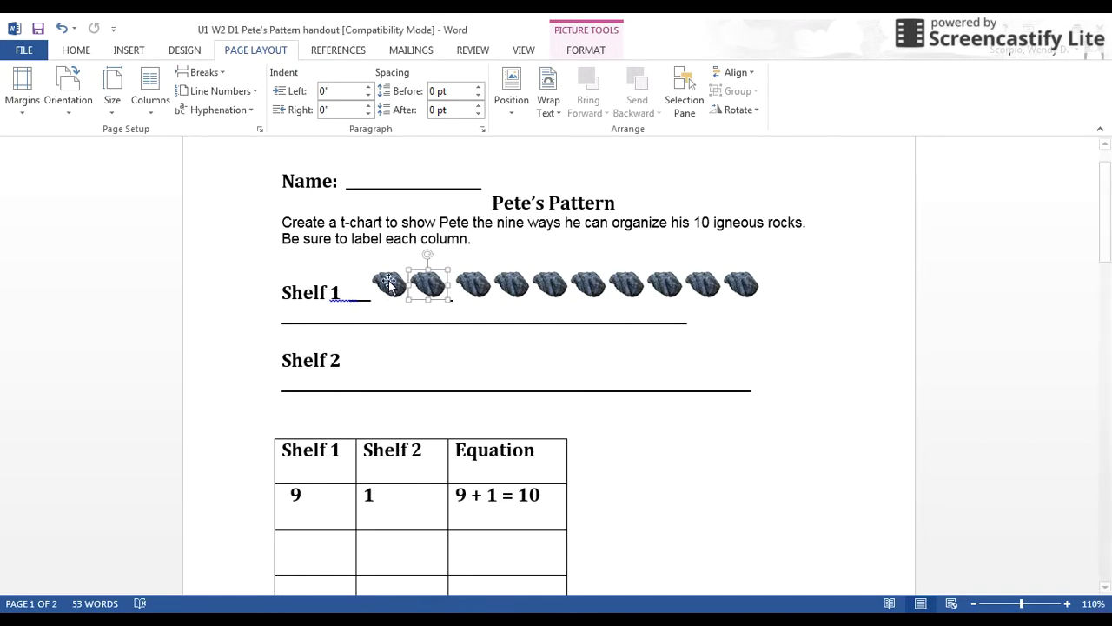
Move one rock picture from Shelf 1 to Shelf 2 and highlight the matching 9 and 1 in the table's first data row
{"action": "left_click_drag", "start_coordinate": [391, 291], "coordinate": [390, 355]}
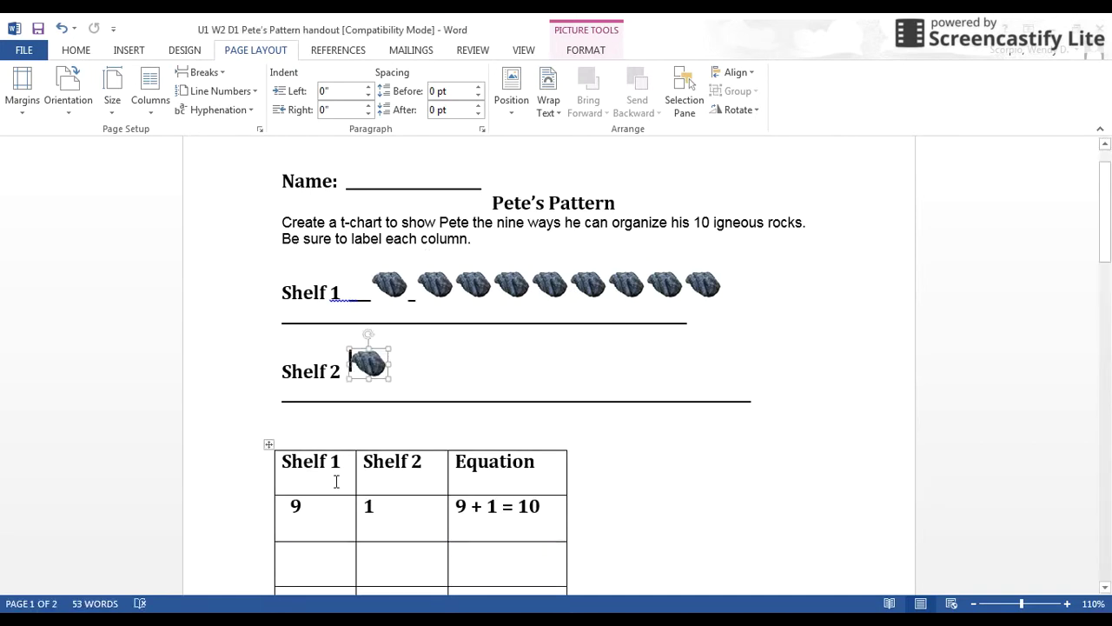
{"action": "left_click", "coordinate": [296, 508]}
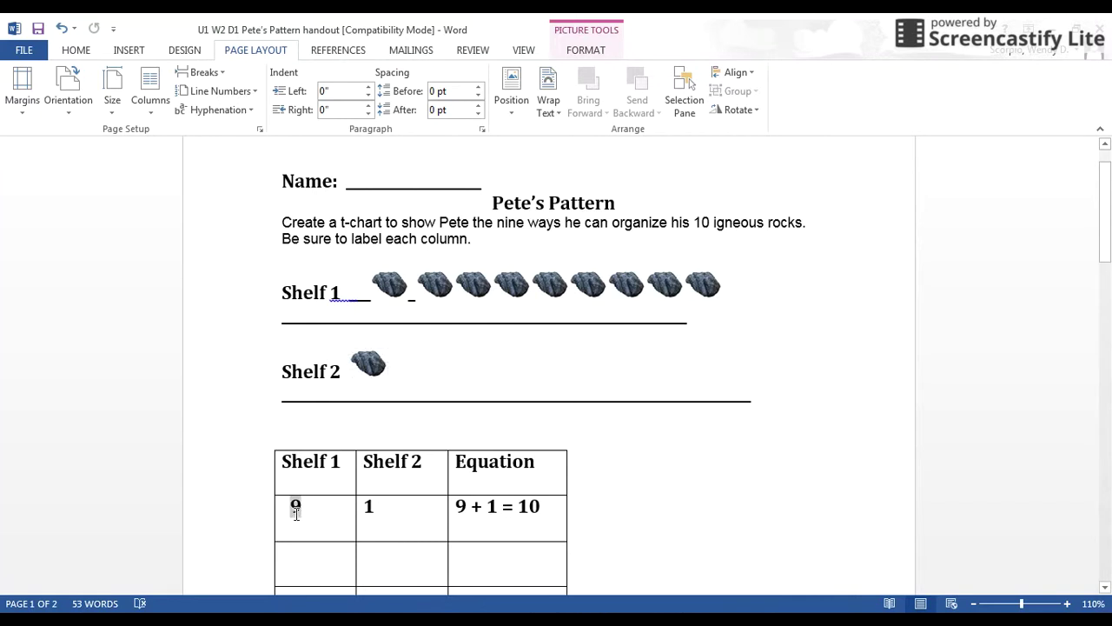
{"action": "left_click", "coordinate": [387, 511]}
{"action": "left_click_drag", "start_coordinate": [376, 507], "coordinate": [360, 506]}
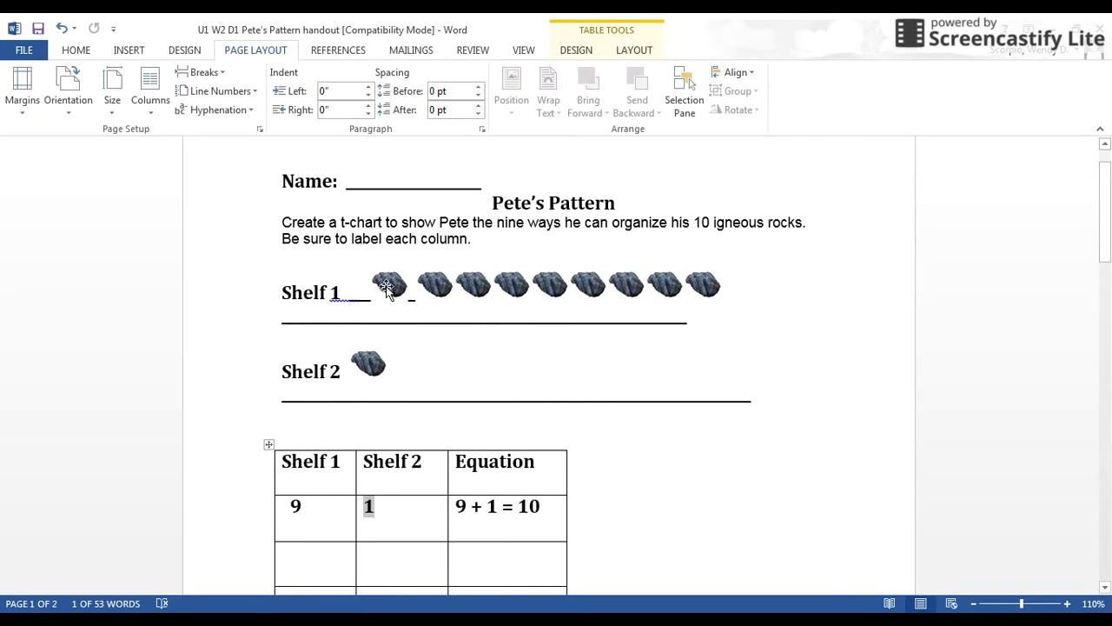
Move a second rock to Shelf 2 and fill the next table row with 8, 2 and the equation 8 + 2 = 10
{"action": "left_click_drag", "start_coordinate": [393, 291], "coordinate": [408, 365]}
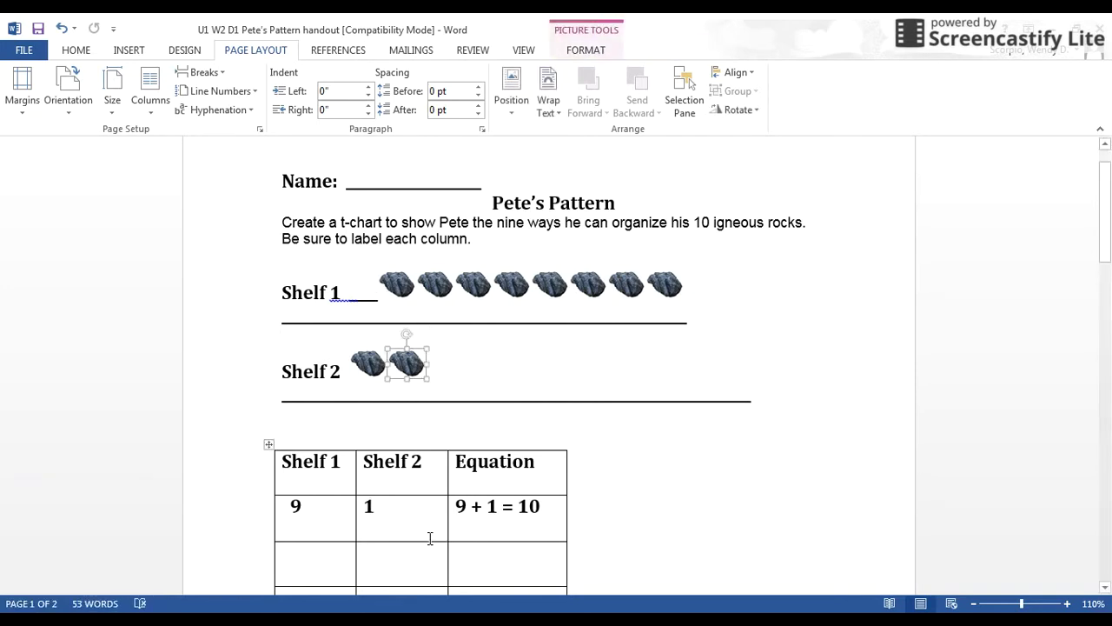
{"action": "left_click", "coordinate": [323, 572]}
{"action": "type", "text": "8"}
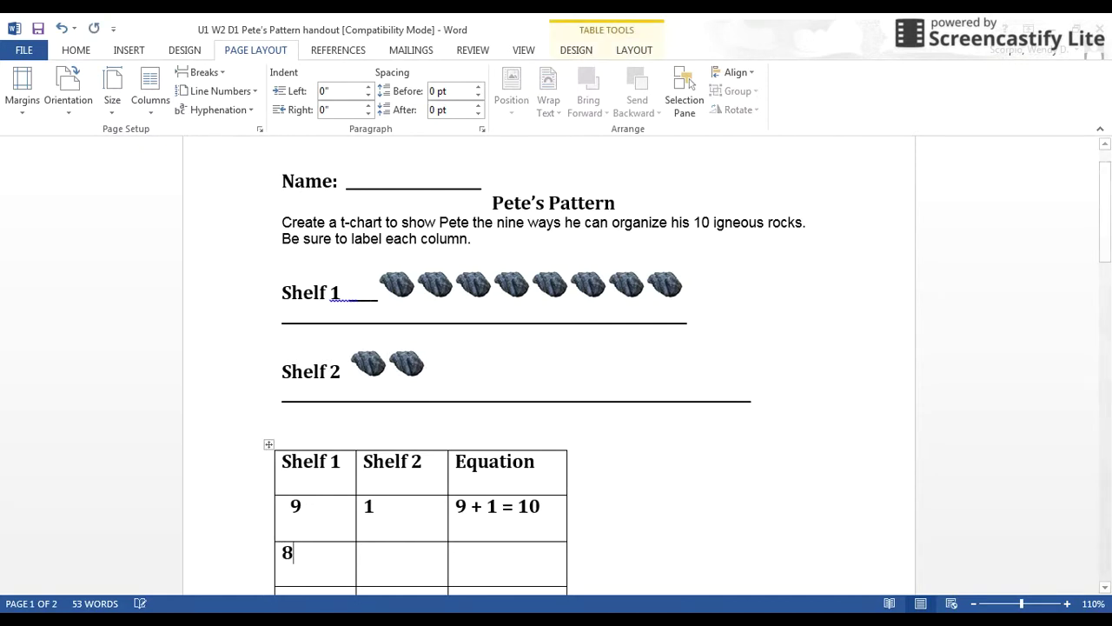
{"action": "key", "text": "Tab"}
{"action": "type", "text": "2"}
{"action": "left_click", "coordinate": [482, 563]}
{"action": "type", "text": "8 + 2"}
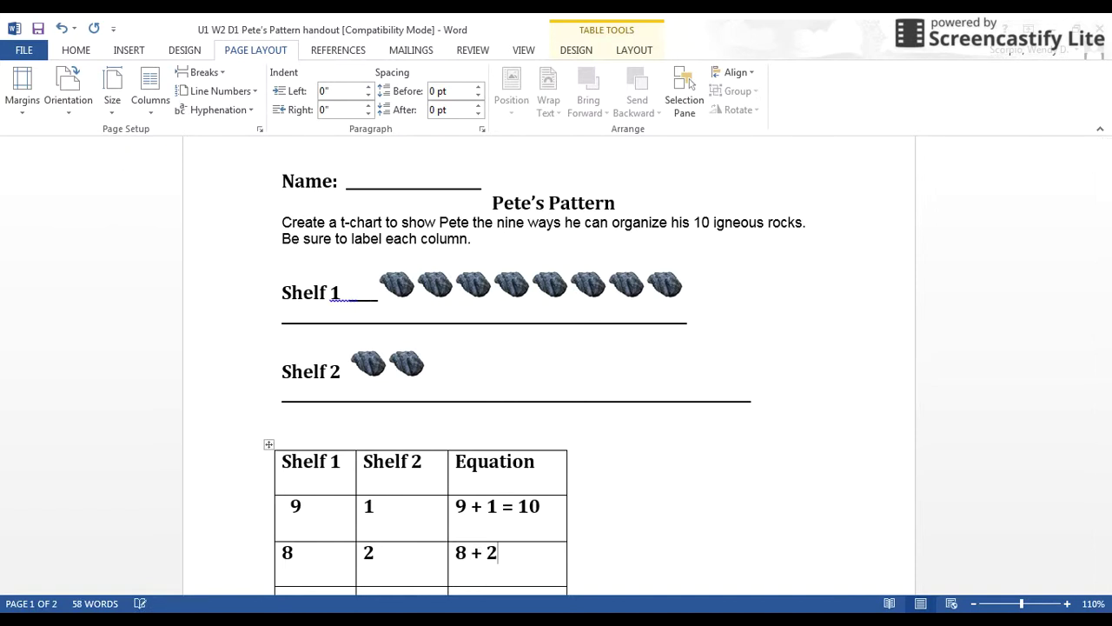
{"action": "type", "text": " = 10"}
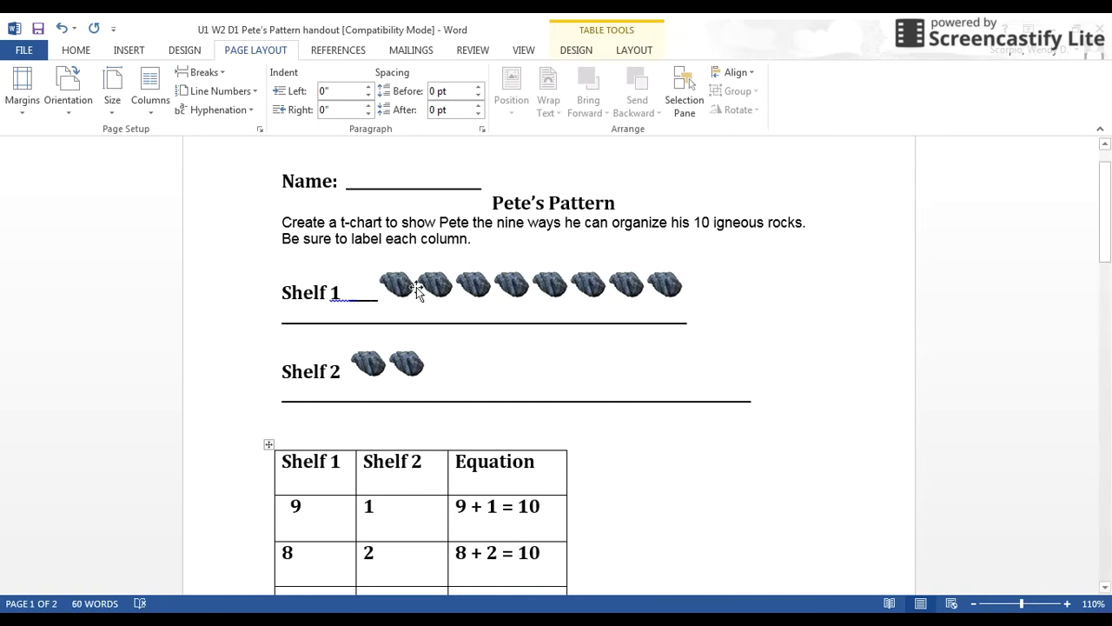
Move a third rock to Shelf 2 and fill the next table row with 7, 3 and the equation 7 + 3 = 10
{"action": "scroll", "coordinate": [585, 217], "scroll_direction": "down", "scroll_amount": 3}
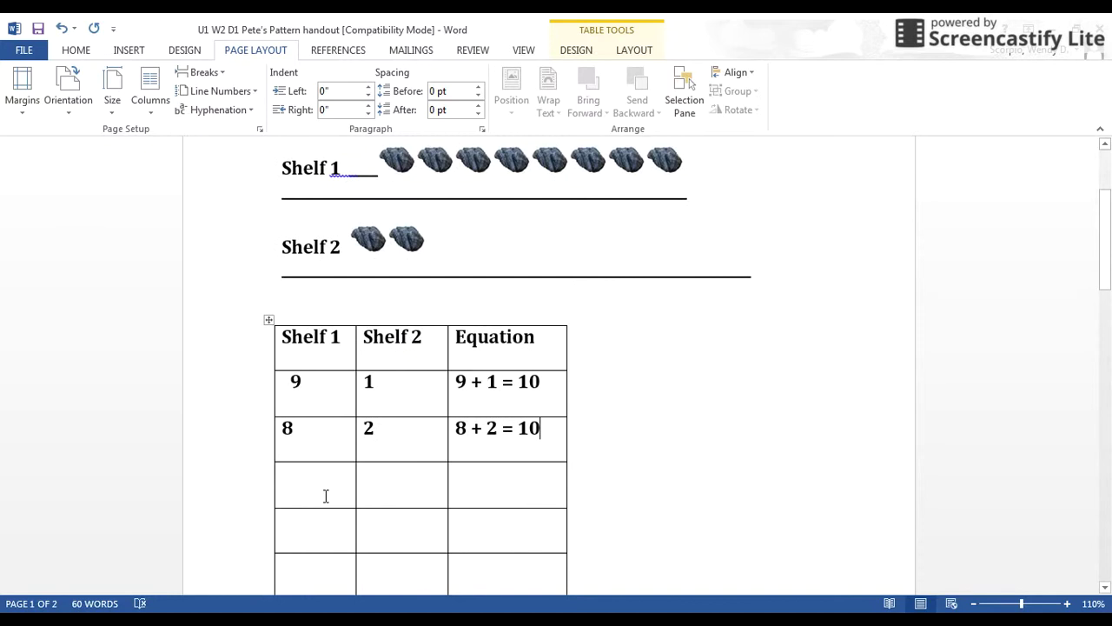
{"action": "left_click", "coordinate": [324, 495]}
{"action": "left_click_drag", "start_coordinate": [397, 161], "coordinate": [439, 242]}
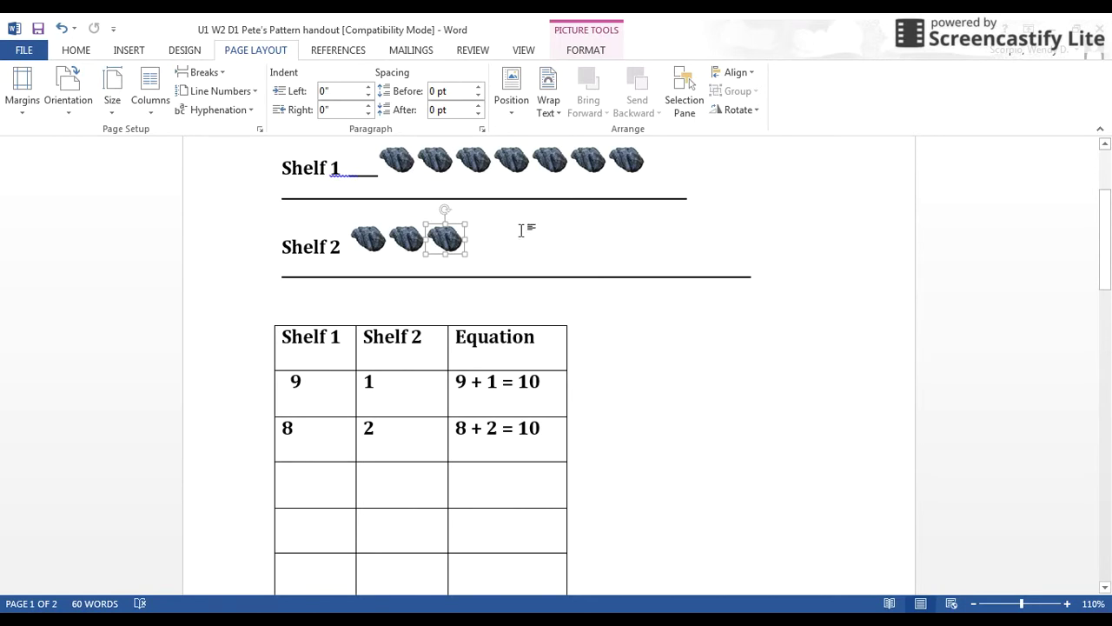
{"action": "left_click", "coordinate": [339, 487]}
{"action": "type", "text": "7"}
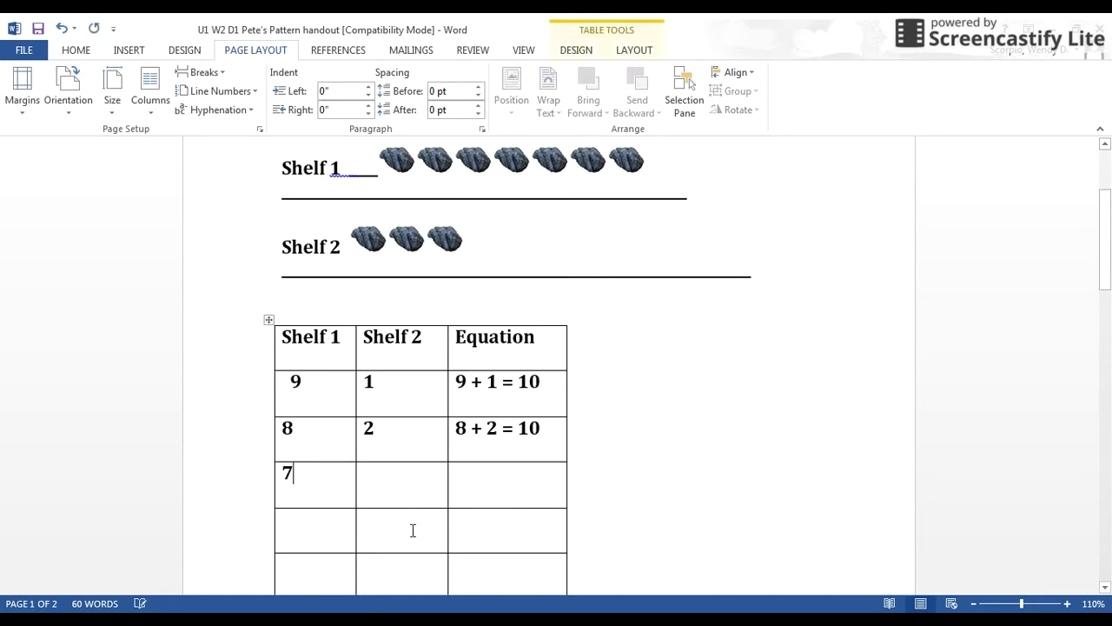
{"action": "left_click", "coordinate": [415, 480]}
{"action": "type", "text": "3"}
{"action": "type", "text": "7 +"}
{"action": "type", "text": " 3 ="}
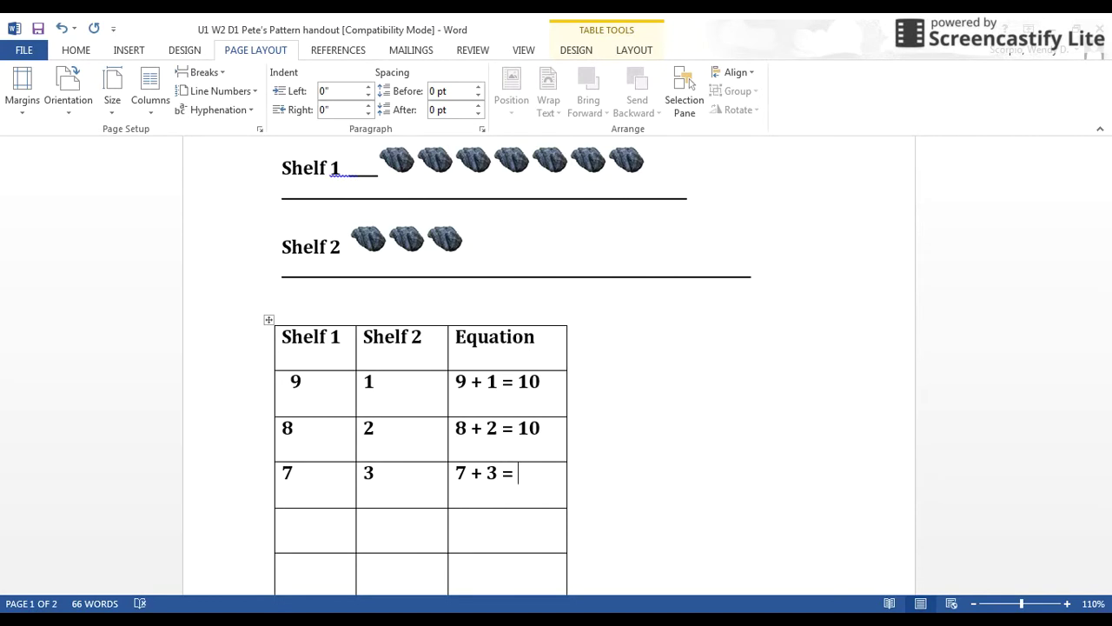
{"action": "type", "text": " 10"}
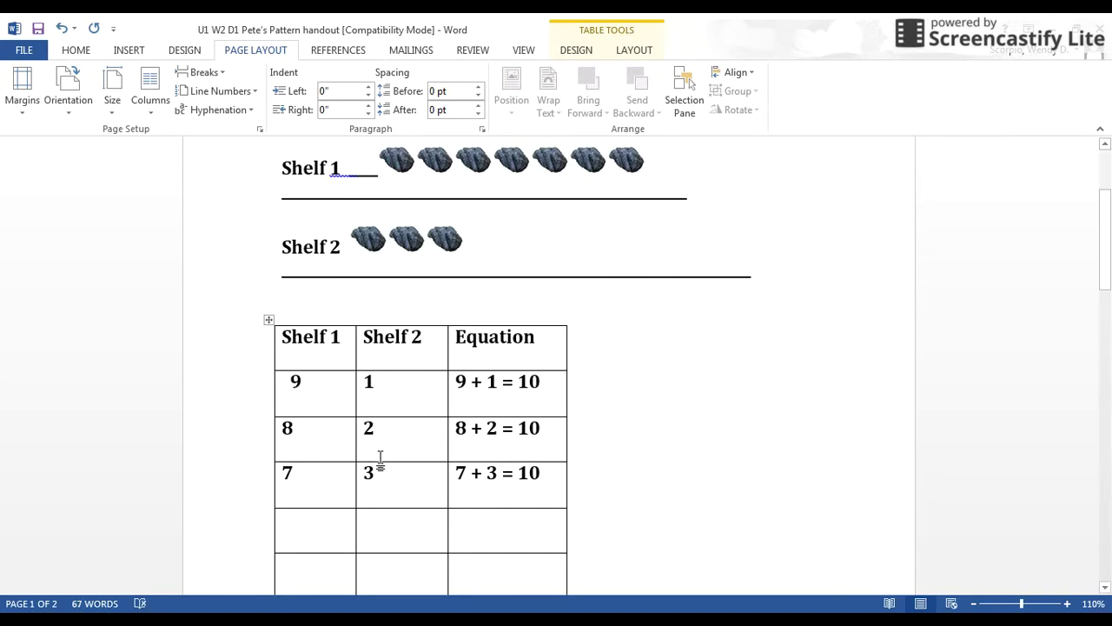
Move a fourth rock to Shelf 2 and fill the next table row with 6, 4 and the equation 6 + 4 = 10
{"action": "left_click", "coordinate": [327, 528]}
{"action": "left_click_drag", "start_coordinate": [406, 161], "coordinate": [493, 248]}
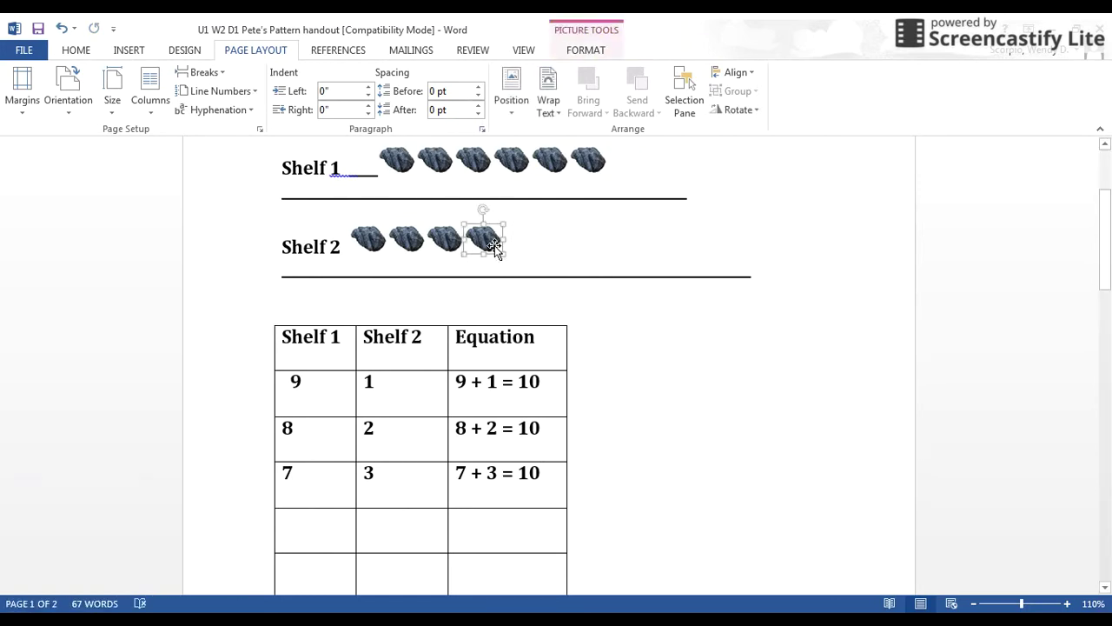
{"action": "left_click", "coordinate": [317, 535]}
{"action": "type", "text": "6"}
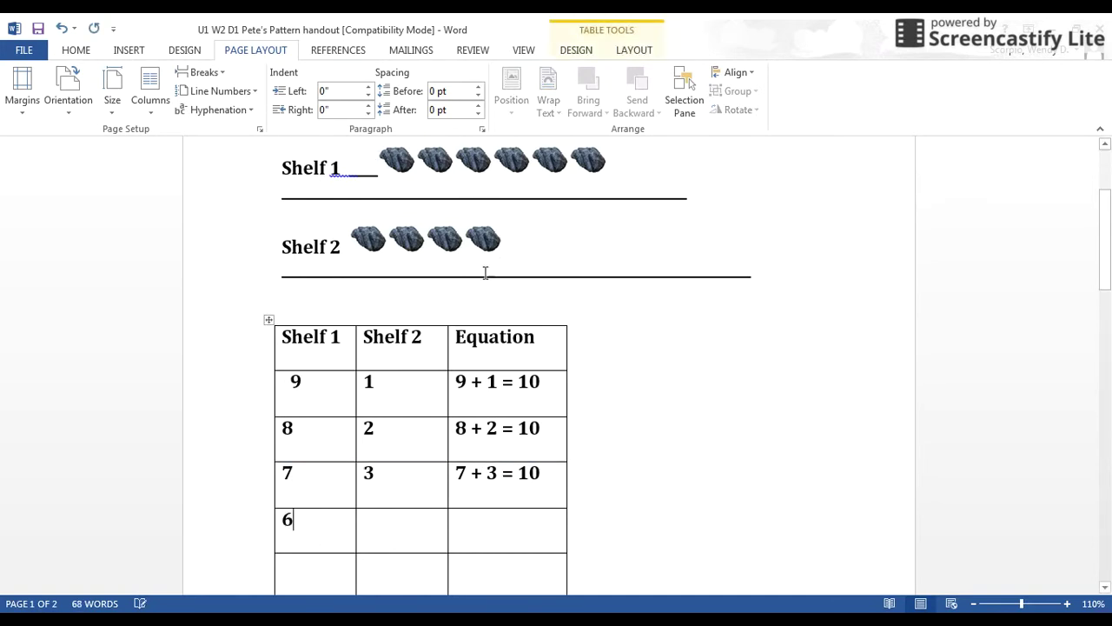
{"action": "left_click", "coordinate": [384, 532]}
{"action": "type", "text": "4"}
{"action": "left_click", "coordinate": [482, 538]}
{"action": "type", "text": "6"}
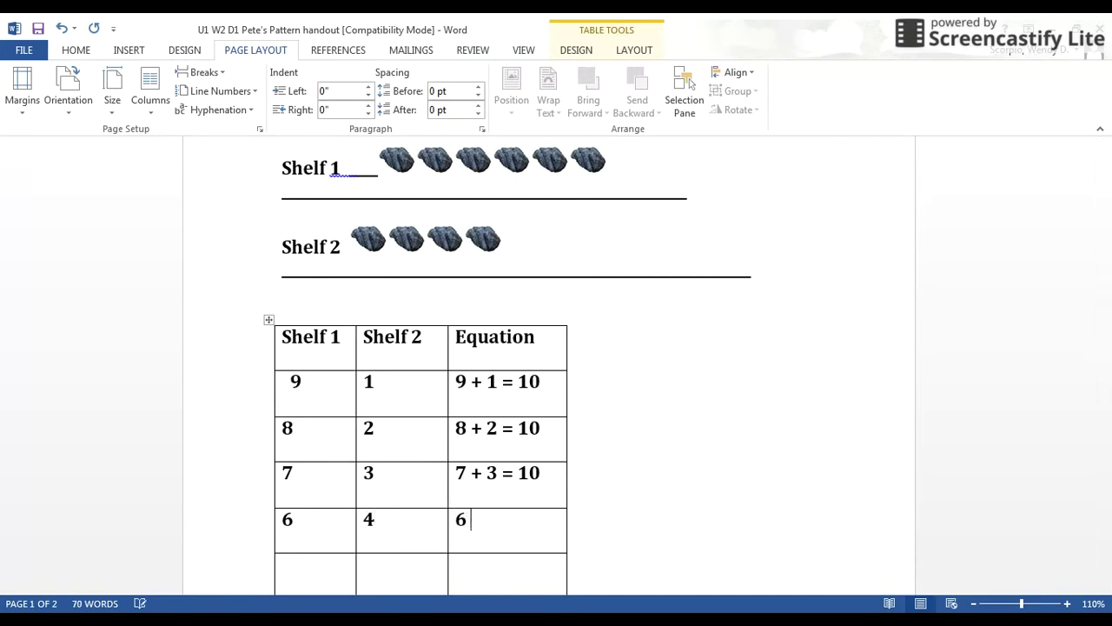
{"action": "type", "text": " + 4 = 10"}
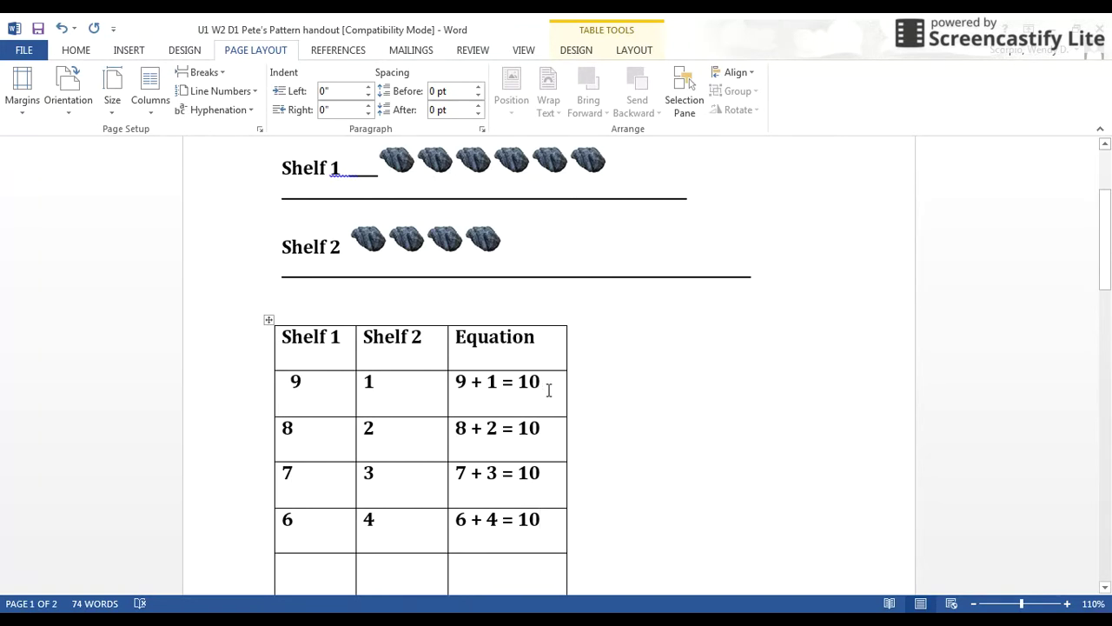
Review the table's remaining empty rows, the prompt to describe a pattern, and the rocks on both shelves
{"action": "scroll", "coordinate": [548, 382], "scroll_direction": "down", "scroll_amount": 4}
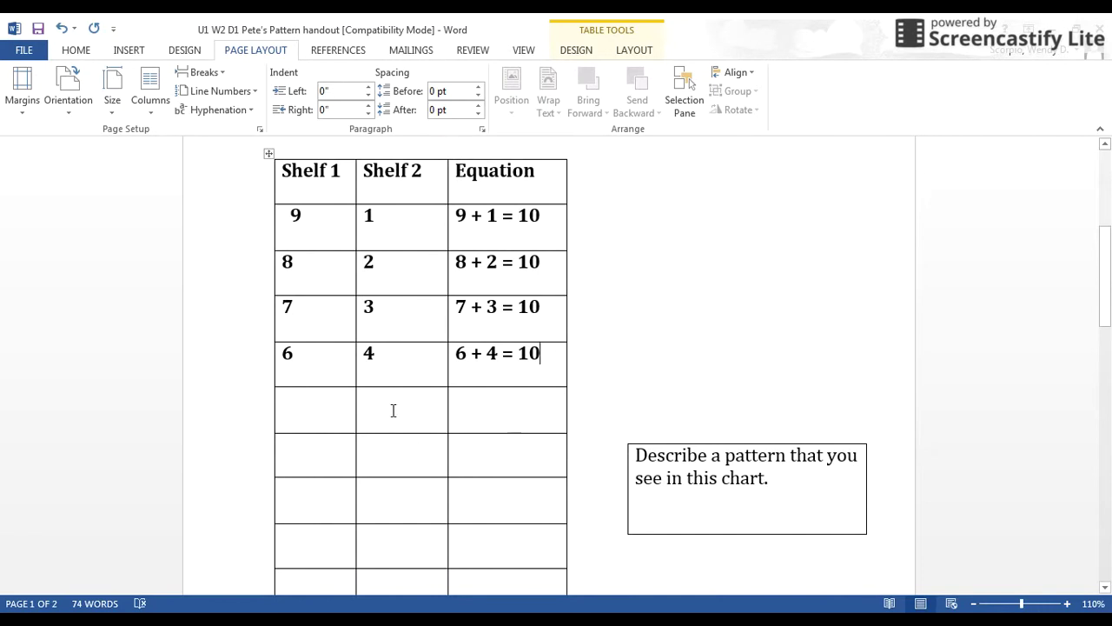
{"action": "scroll", "coordinate": [405, 391], "scroll_direction": "down", "scroll_amount": 3}
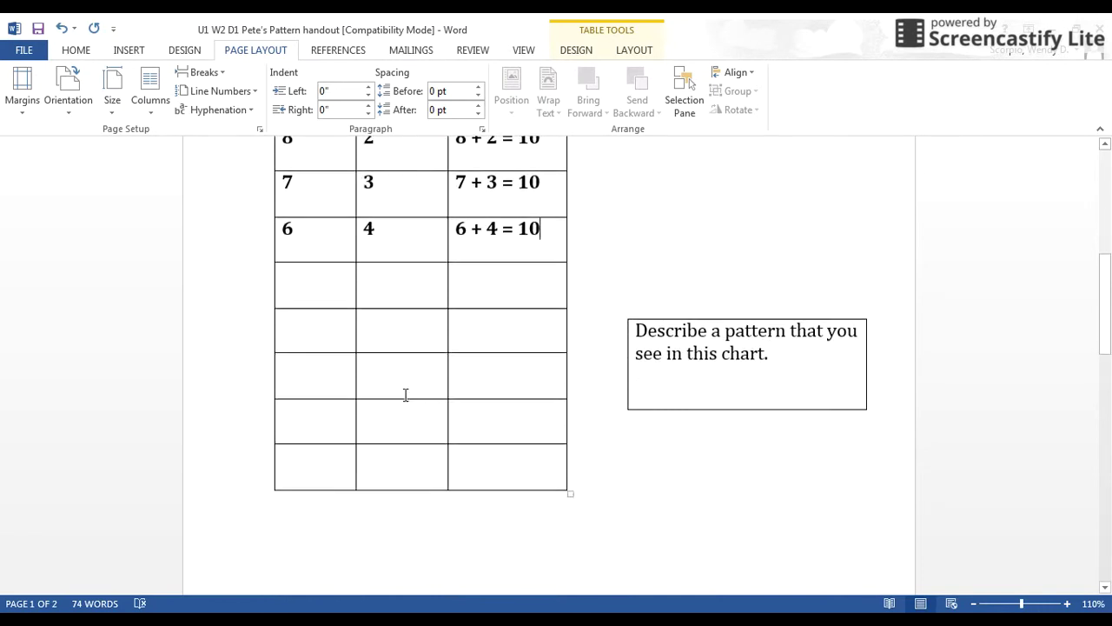
{"action": "scroll", "coordinate": [405, 394], "scroll_direction": "up", "scroll_amount": 2}
{"action": "scroll", "coordinate": [405, 395], "scroll_direction": "up", "scroll_amount": 4}
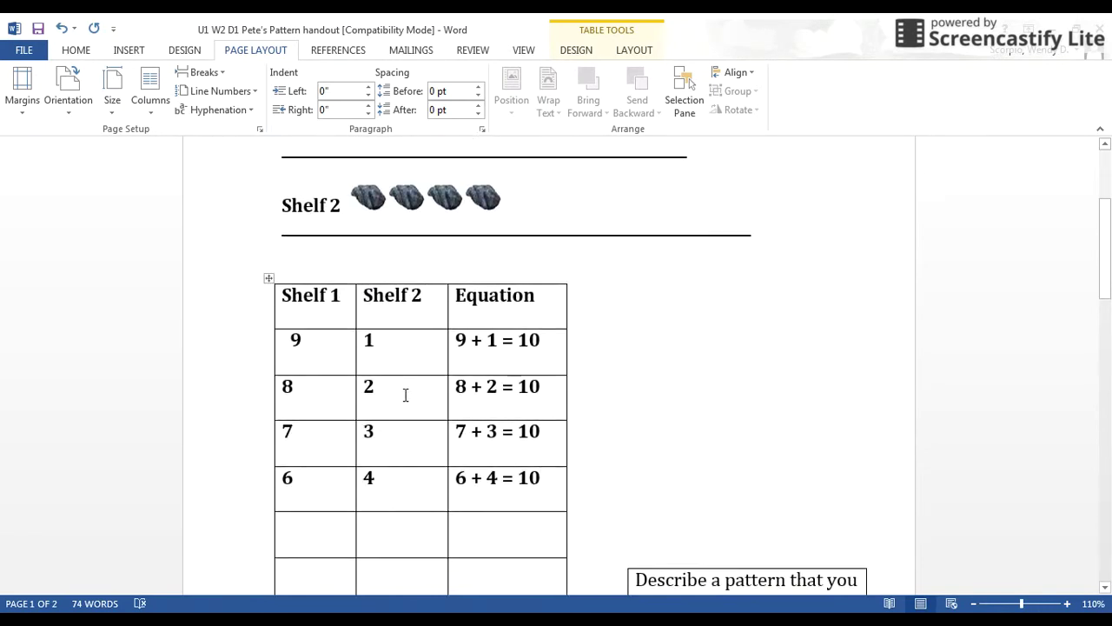
{"action": "scroll", "coordinate": [404, 395], "scroll_direction": "up", "scroll_amount": 3}
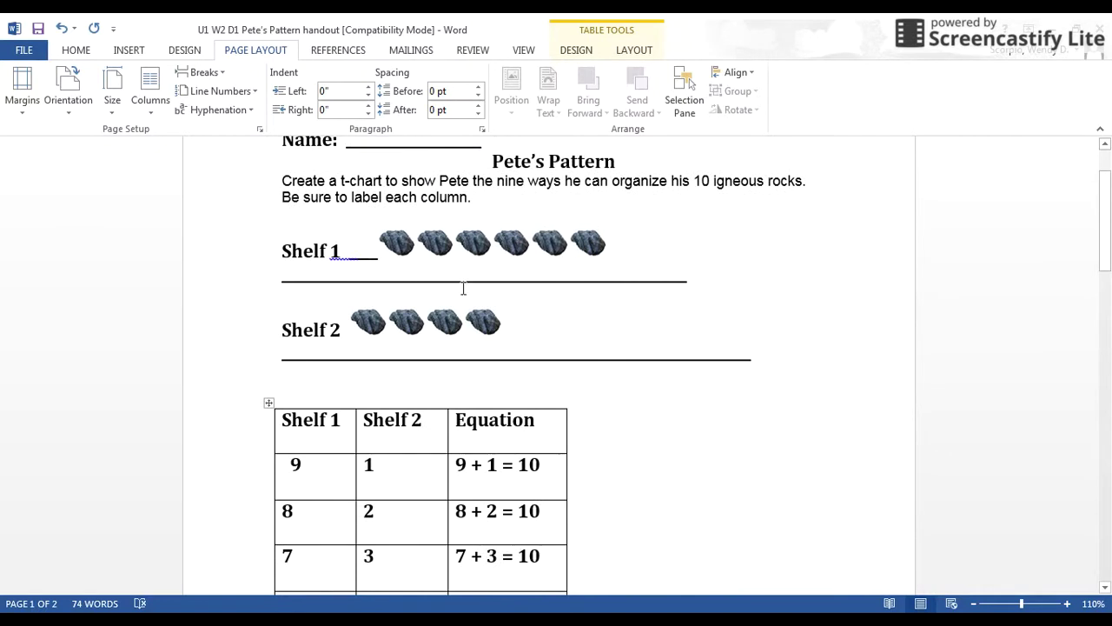
{"action": "scroll", "coordinate": [551, 345], "scroll_direction": "down", "scroll_amount": 2}
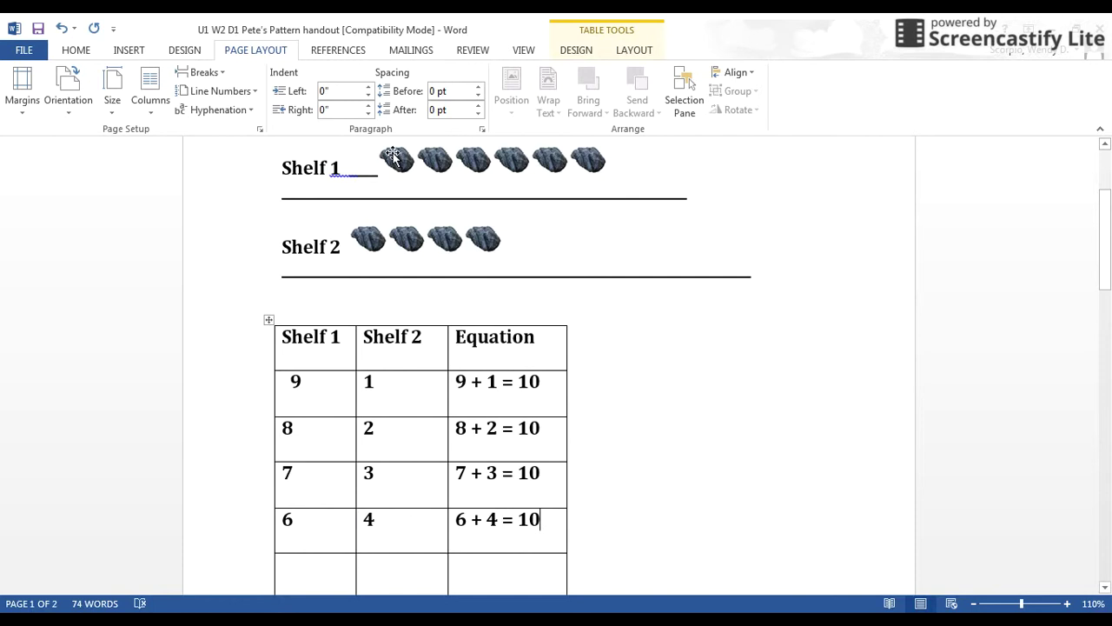
{"action": "left_click_drag", "start_coordinate": [393, 155], "coordinate": [515, 238]}
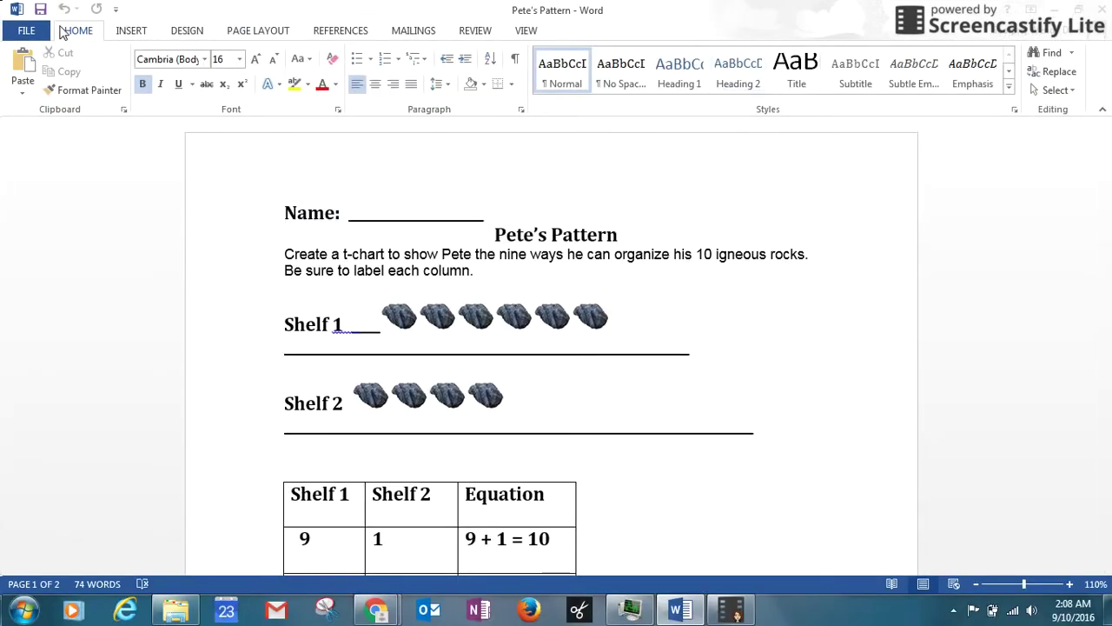
Start saving the document under a new name on the Desktop, creating and opening a folder named Math 2 there
{"action": "left_click", "coordinate": [26, 30]}
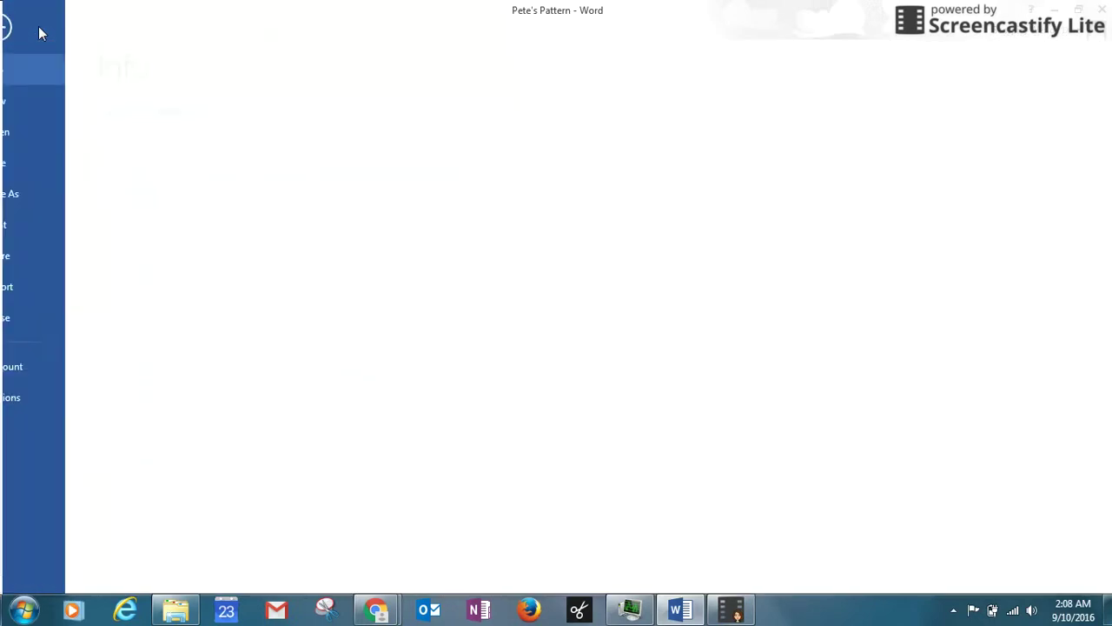
{"action": "left_click", "coordinate": [39, 191]}
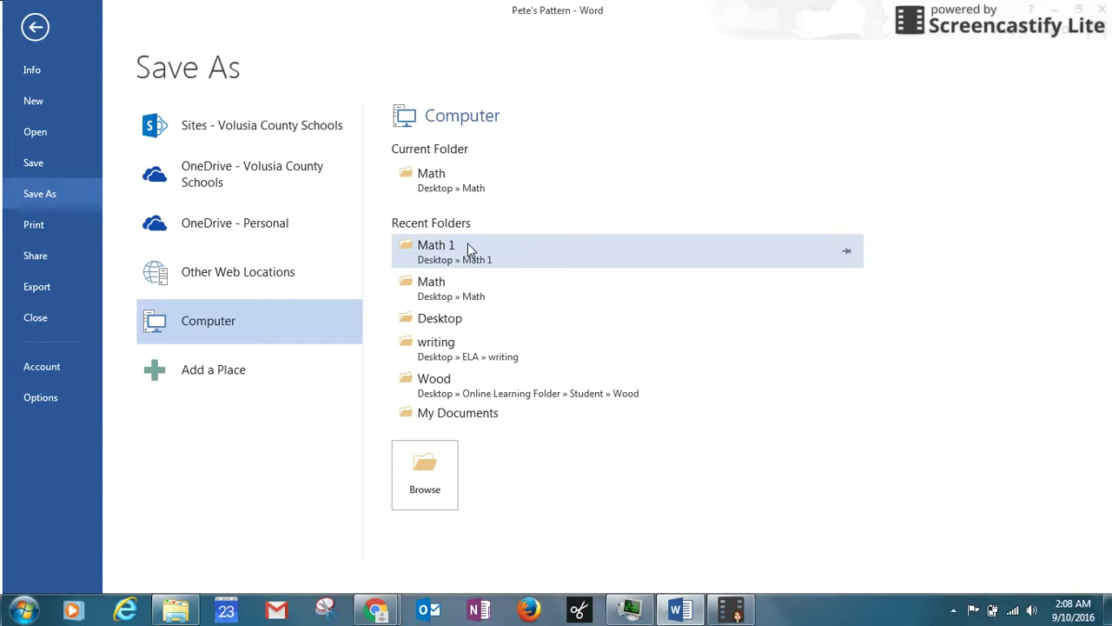
{"action": "left_click", "coordinate": [435, 316]}
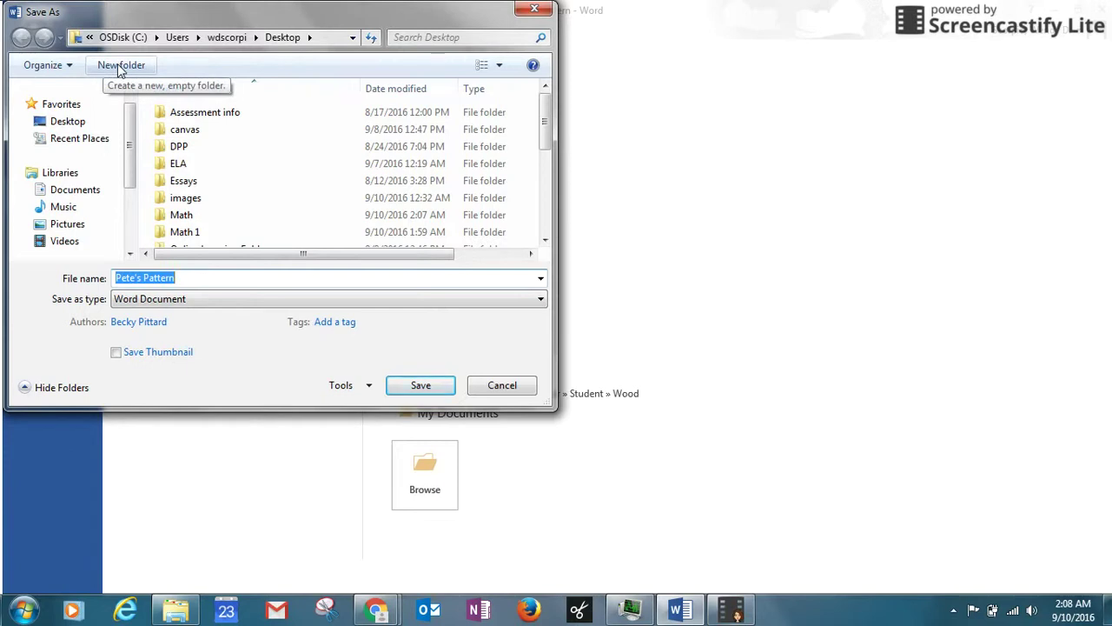
{"action": "left_click", "coordinate": [121, 66]}
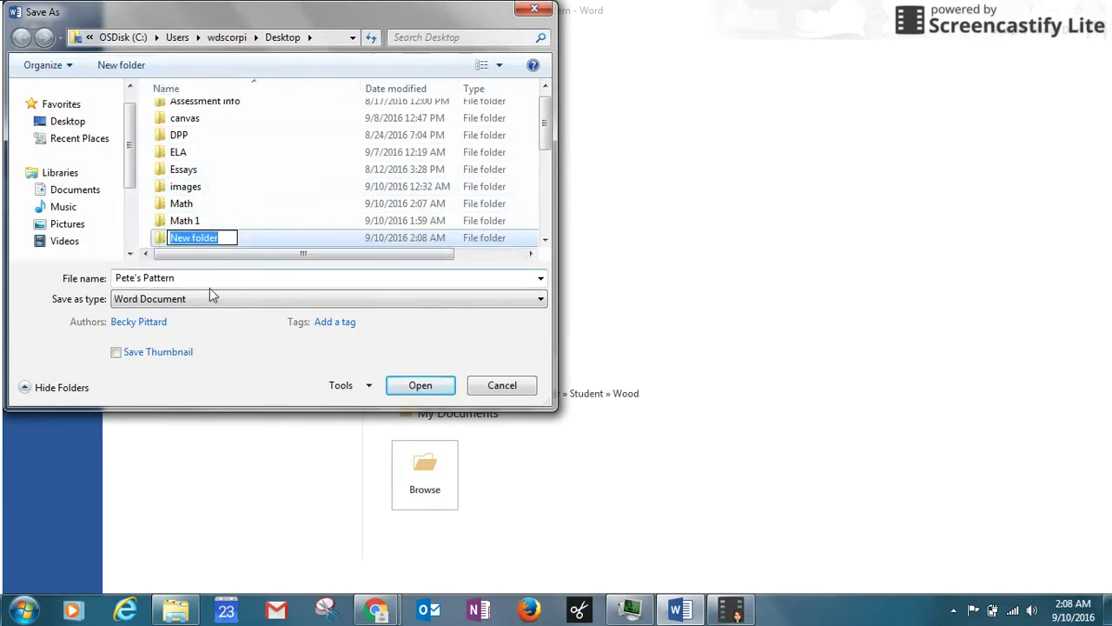
{"action": "type", "text": "Math"}
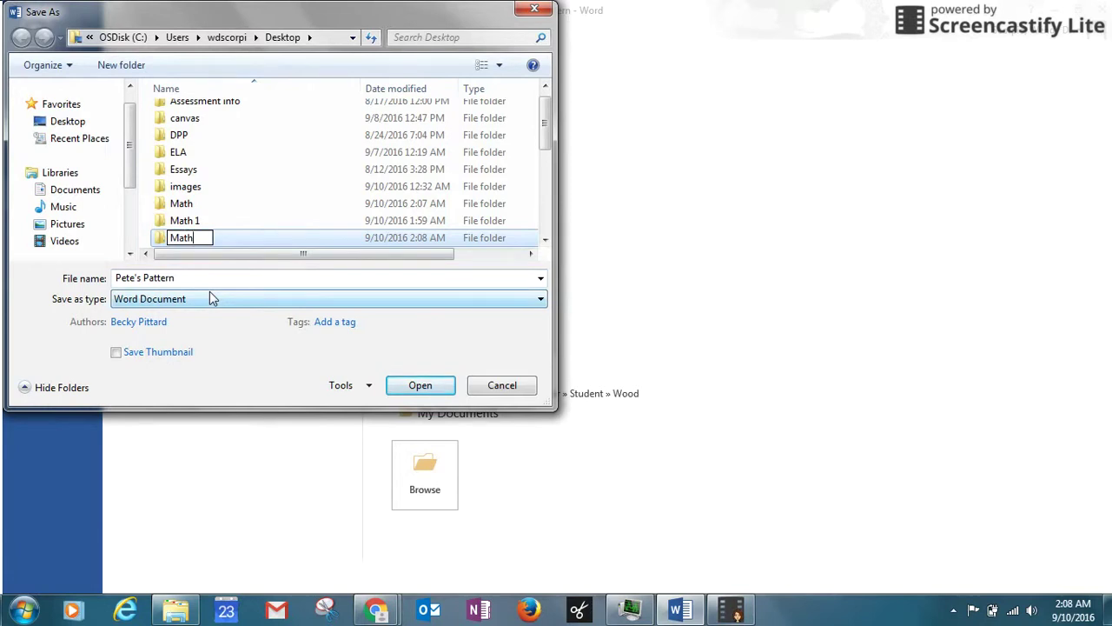
{"action": "type", "text": " 2"}
{"action": "key", "text": "Return"}
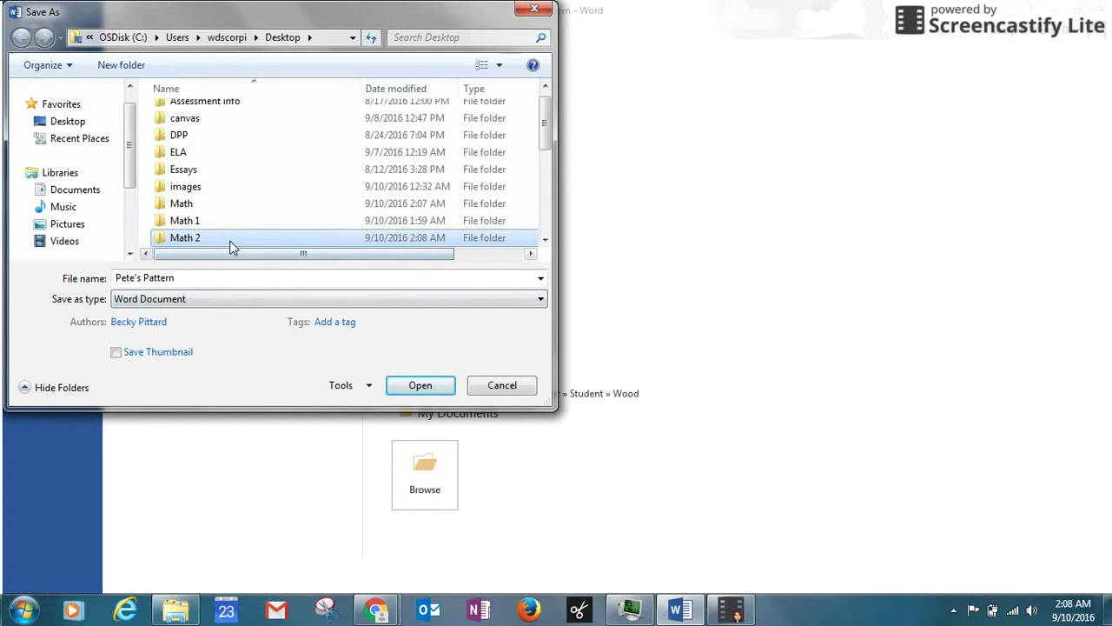
{"action": "key", "text": "Return"}
Save the document in the Math 2 folder under the file name Pete's Pattern followed by the student's last name
{"action": "double_click", "coordinate": [196, 278]}
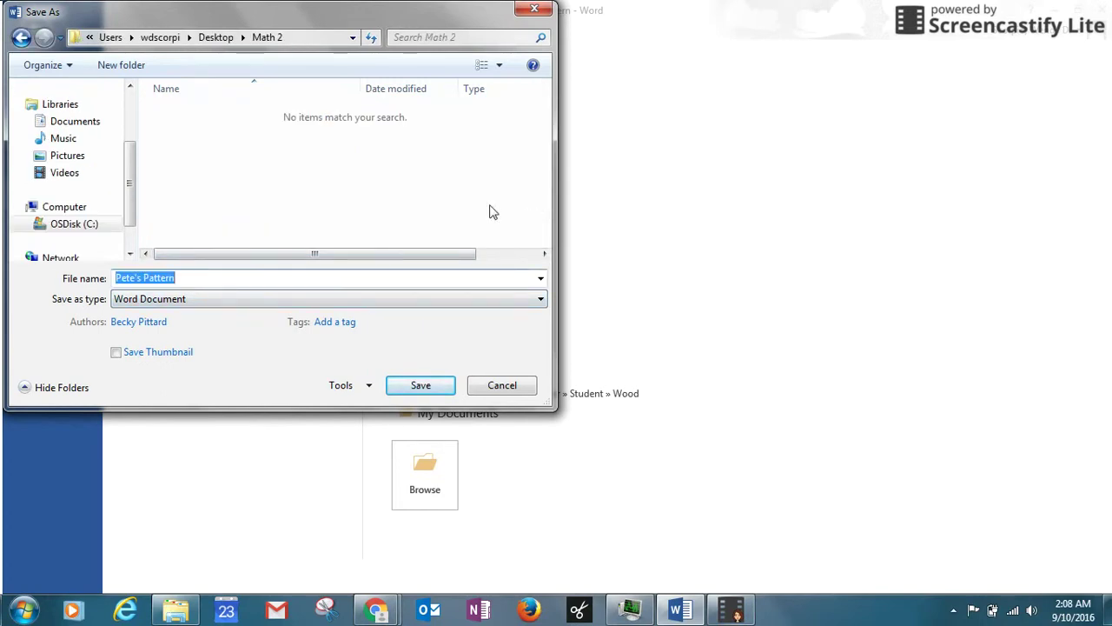
{"action": "type", "text": "Pet"}
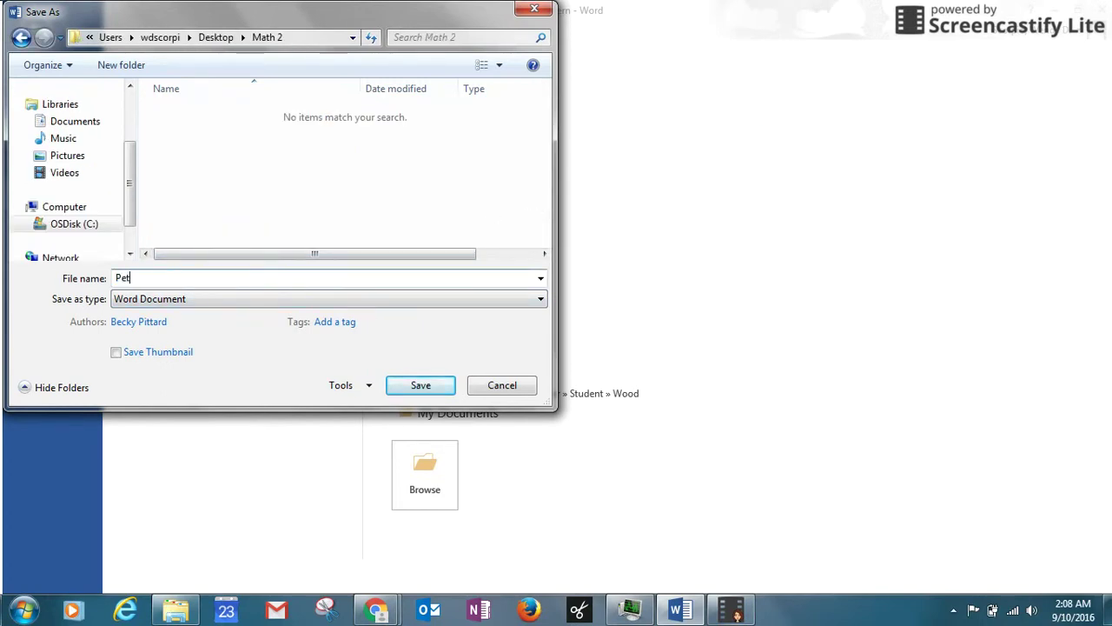
{"action": "type", "text": "e's Pattern Scorpio"}
{"action": "left_click", "coordinate": [446, 391]}
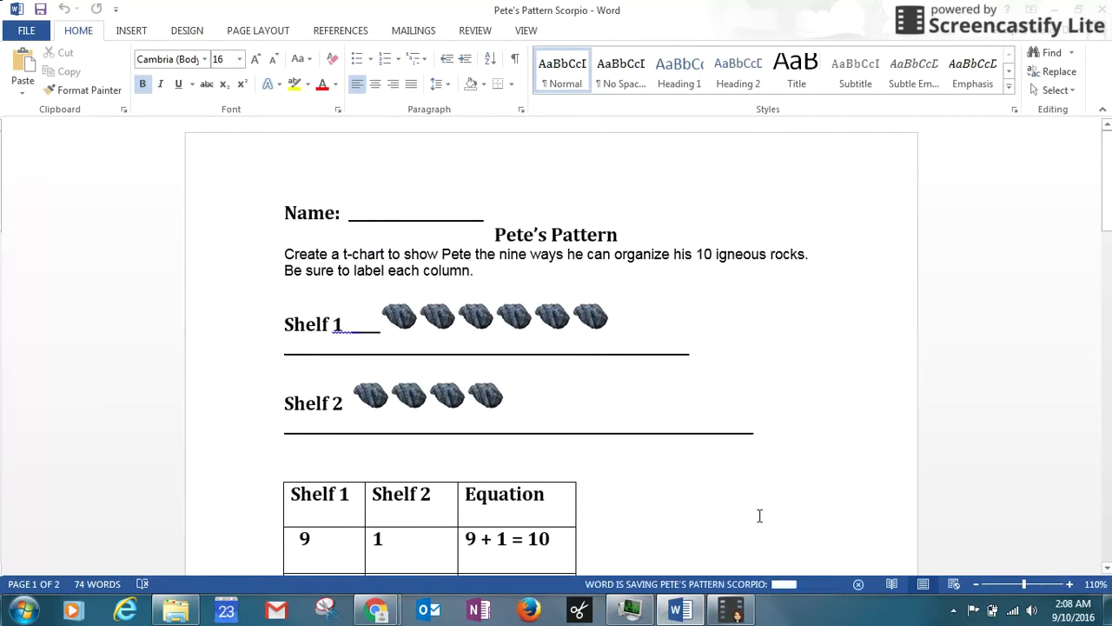
{"action": "left_click", "coordinate": [732, 610]}
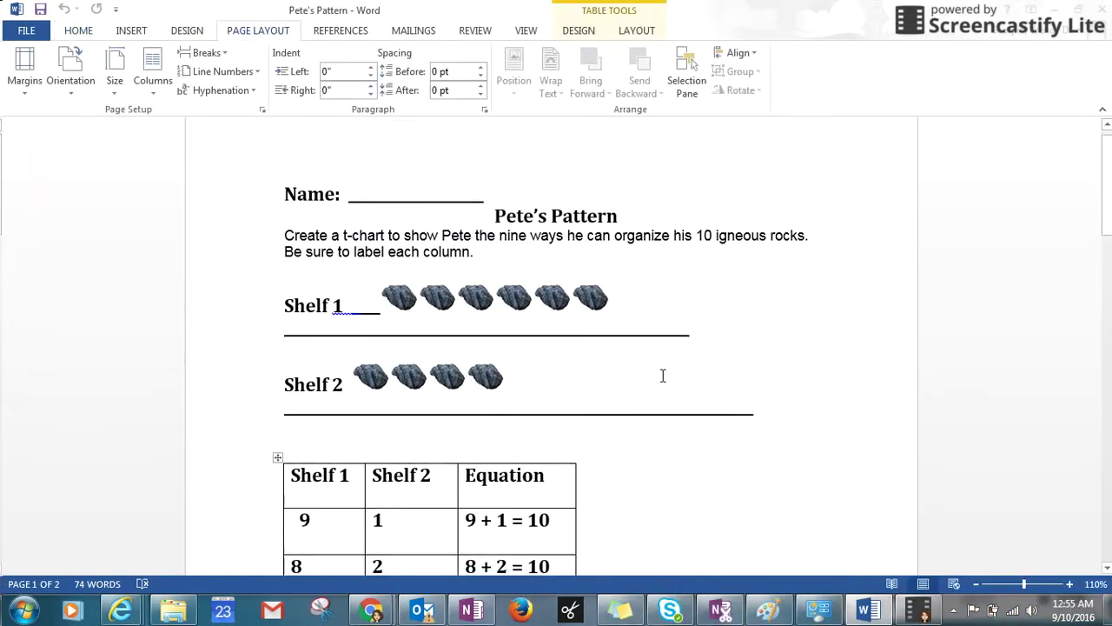
{"action": "scroll", "coordinate": [661, 374], "scroll_direction": "down", "scroll_amount": 3}
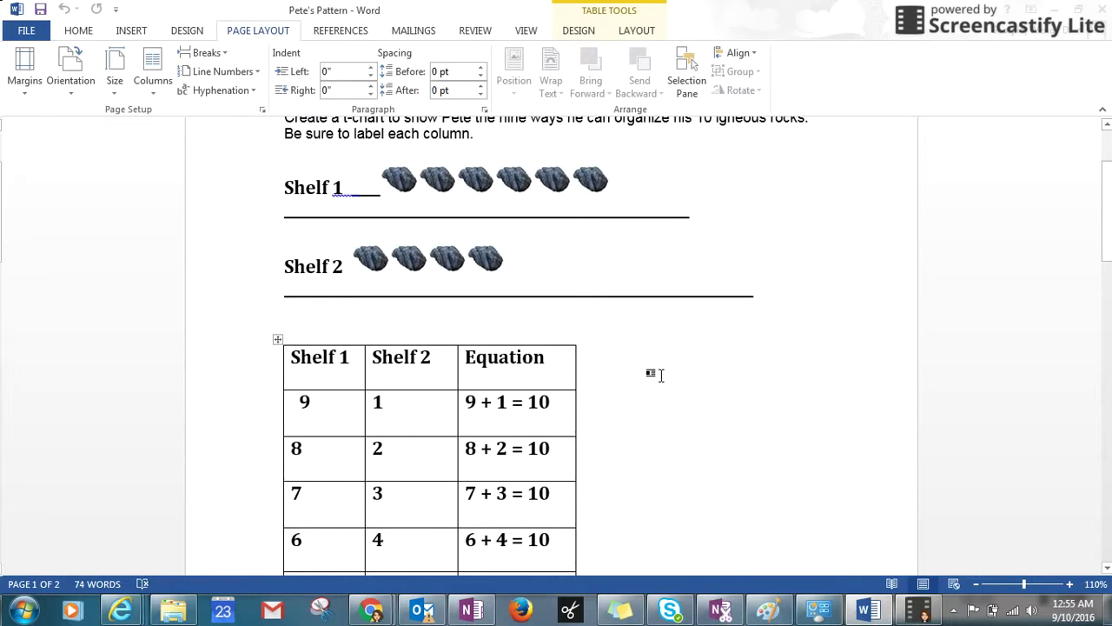
{"action": "scroll", "coordinate": [660, 374], "scroll_direction": "down", "scroll_amount": 1}
{"action": "scroll", "coordinate": [660, 374], "scroll_direction": "down", "scroll_amount": 1}
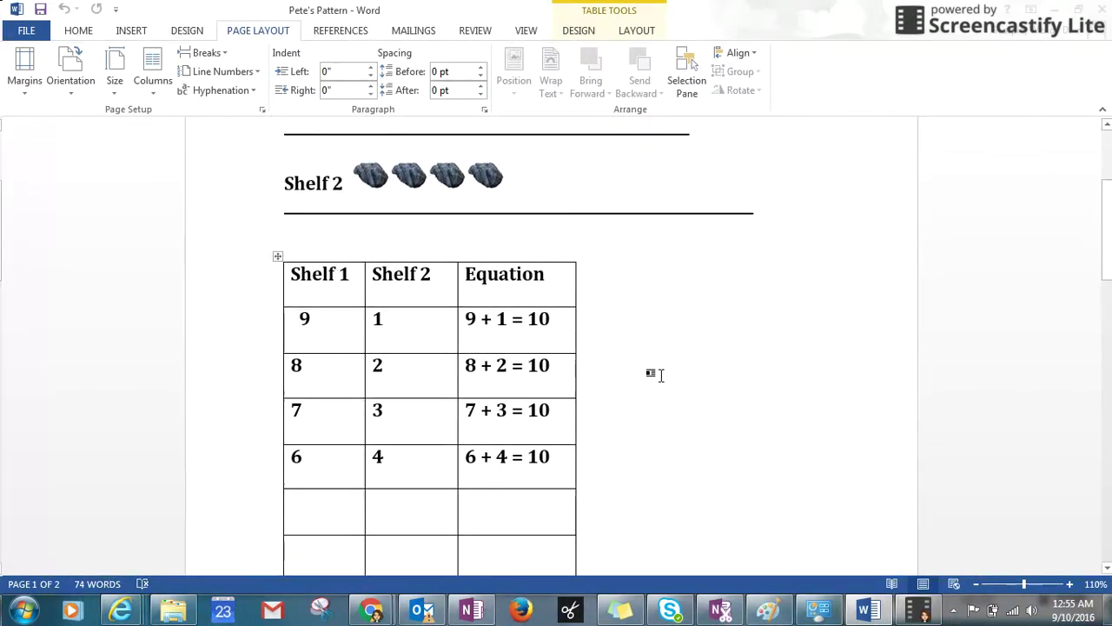
{"action": "scroll", "coordinate": [660, 374], "scroll_direction": "down", "scroll_amount": 1}
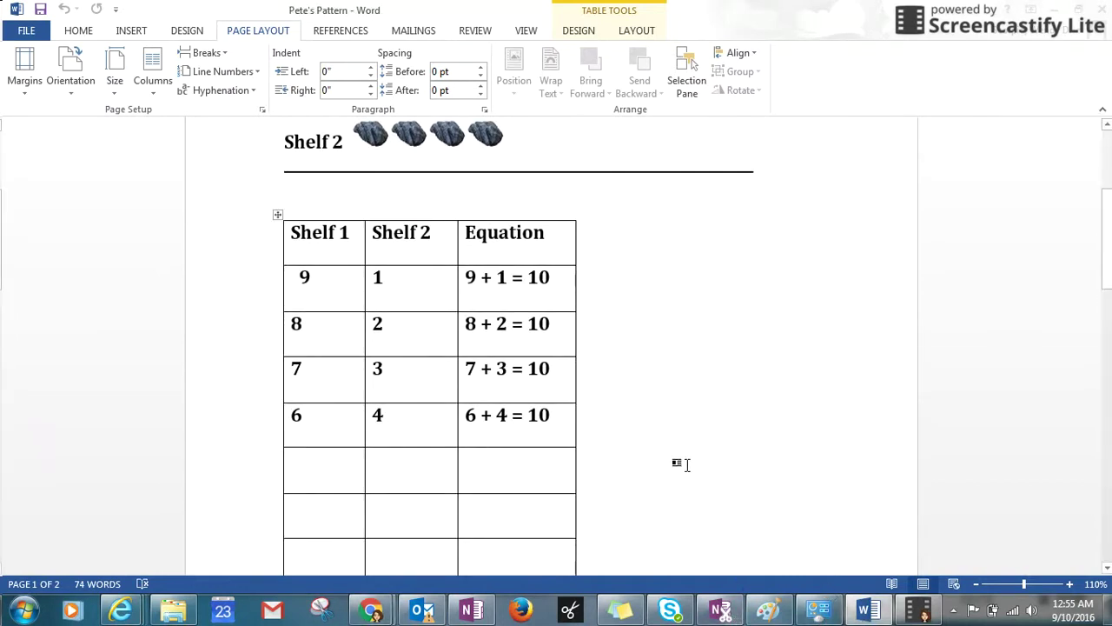
Switch to the Pete's Pattern assignment page in Google Chrome and start a file upload submission
{"action": "mouse_move", "coordinate": [371, 611]}
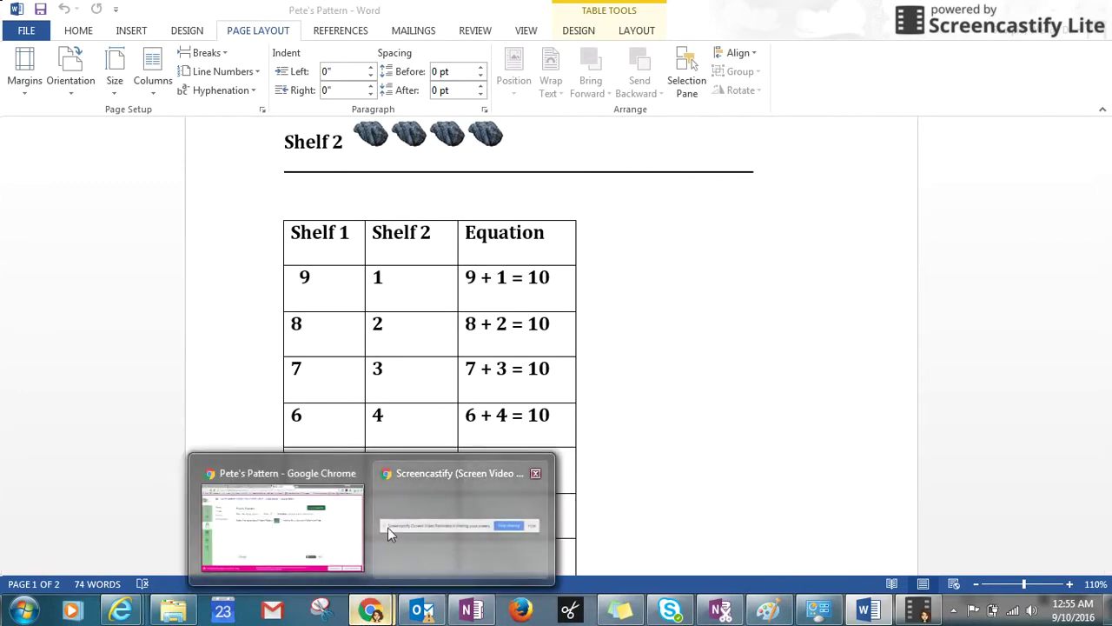
{"action": "left_click", "coordinate": [289, 498]}
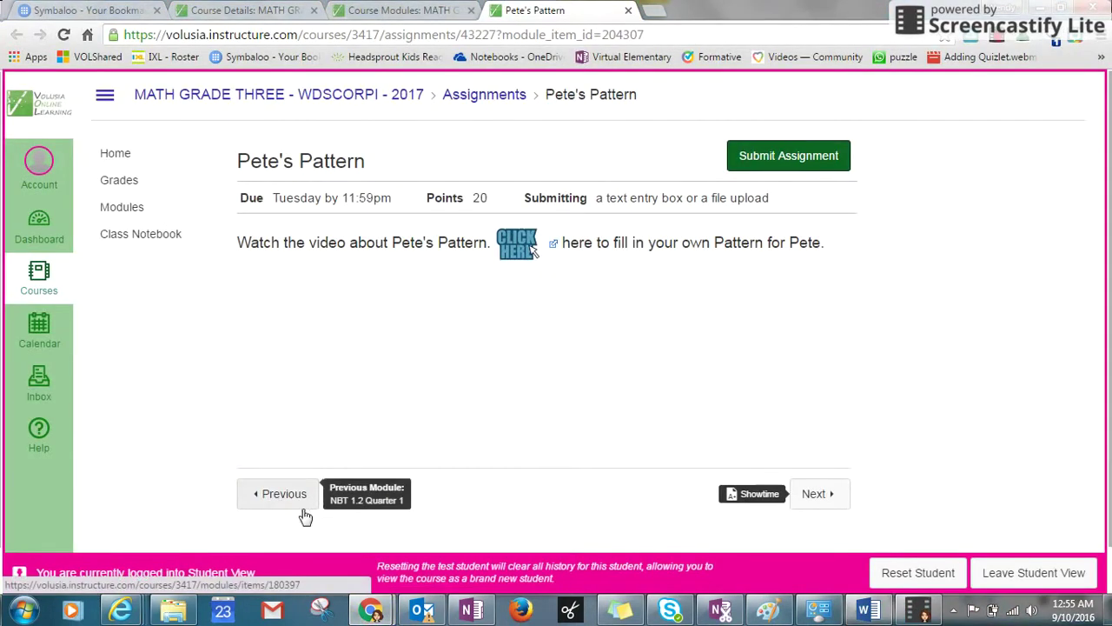
{"action": "left_click", "coordinate": [783, 158]}
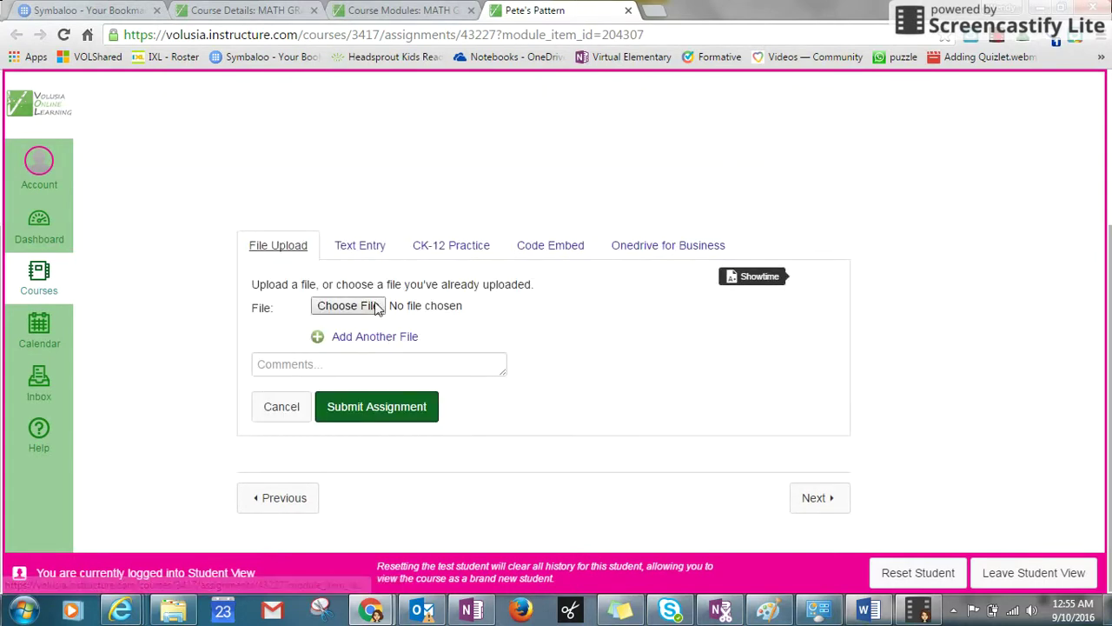
Choose the Pete's Pattern document from the Desktop's Math 1 folder for upload, and clear that choice by cancelling a second file selection
{"action": "left_click", "coordinate": [348, 305]}
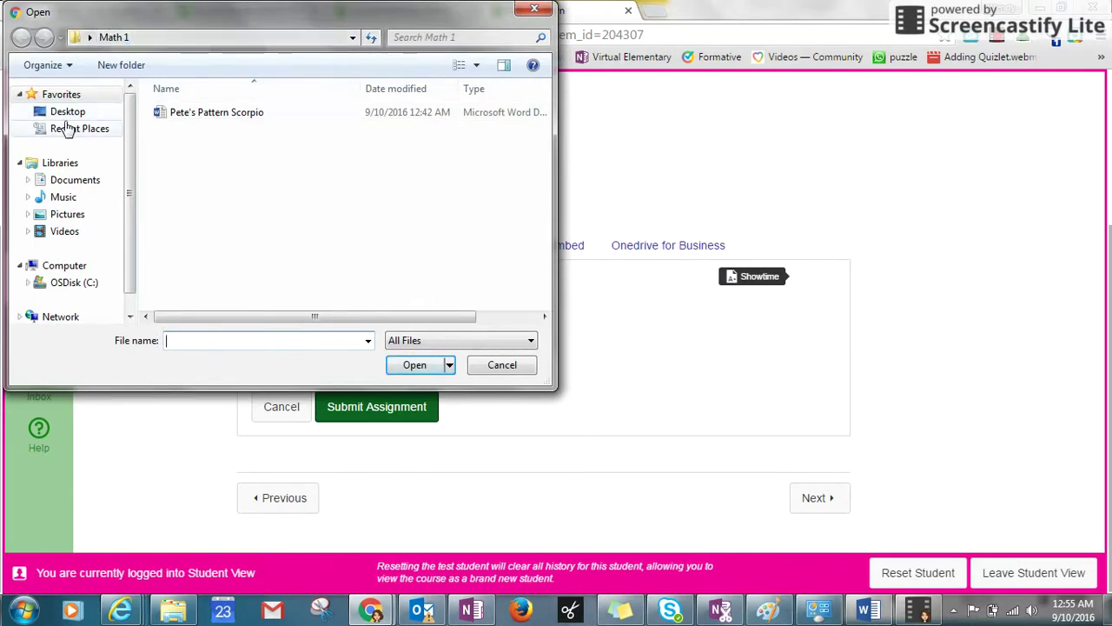
{"action": "left_click", "coordinate": [66, 113]}
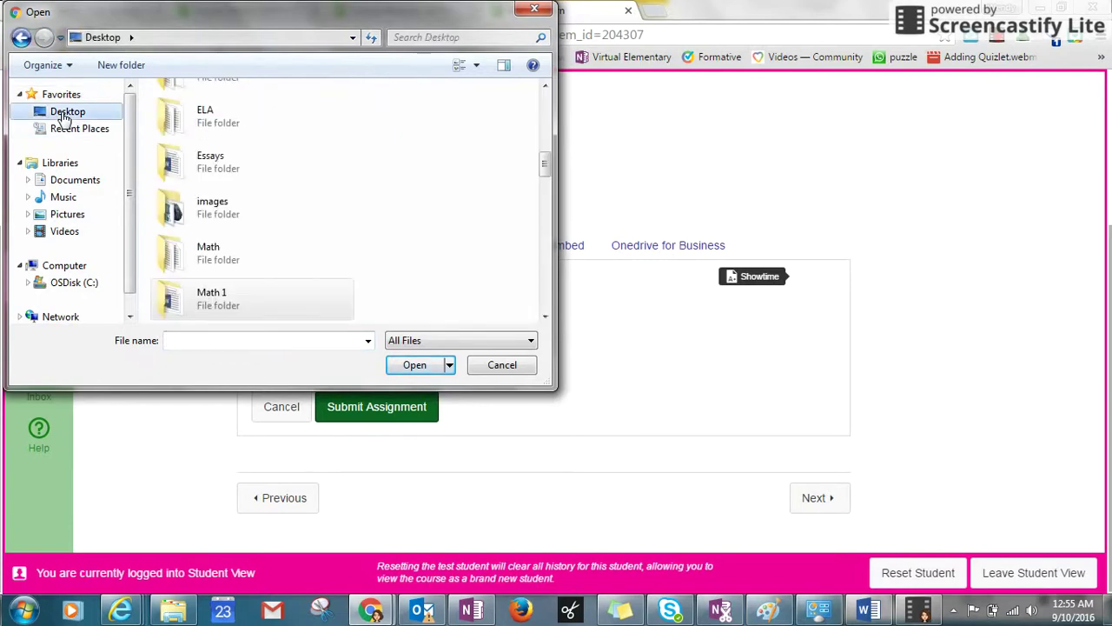
{"action": "double_click", "coordinate": [209, 305]}
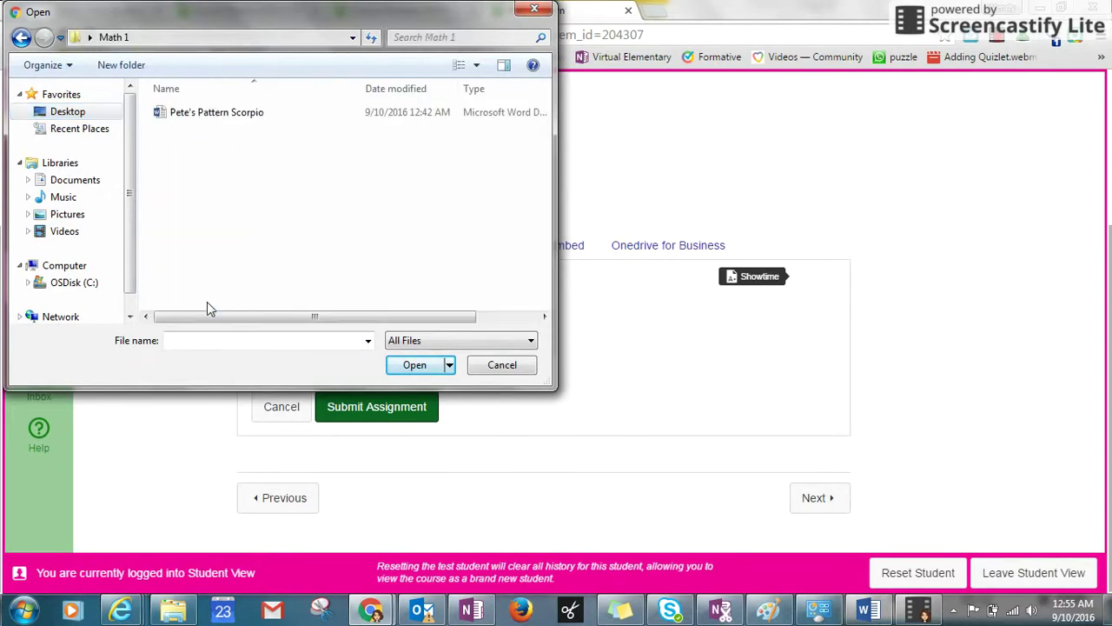
{"action": "double_click", "coordinate": [226, 115]}
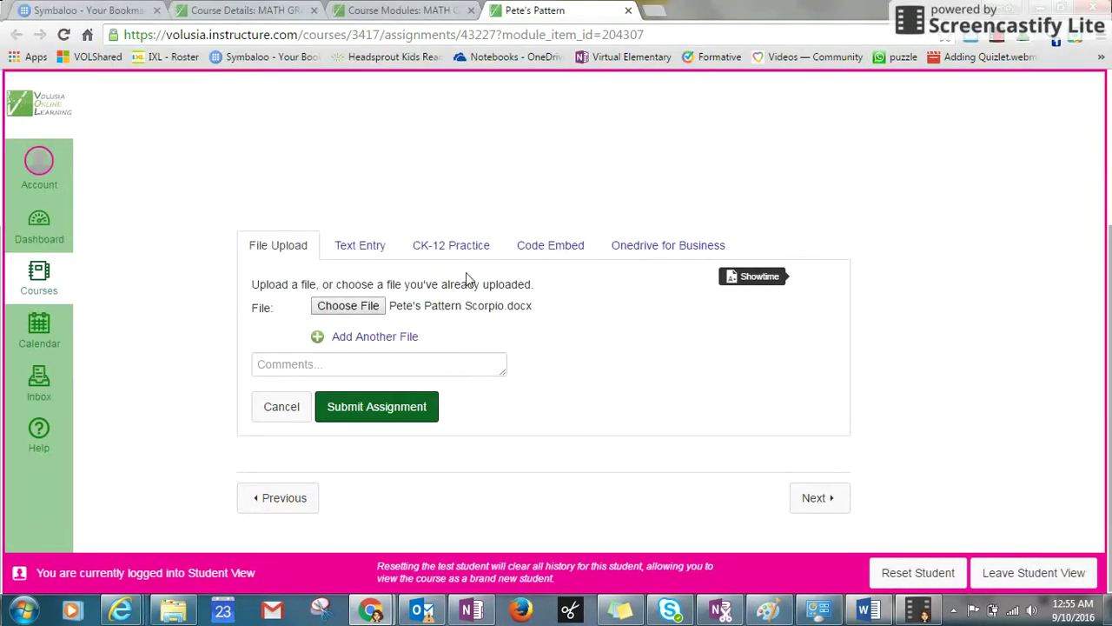
{"action": "left_click", "coordinate": [395, 318]}
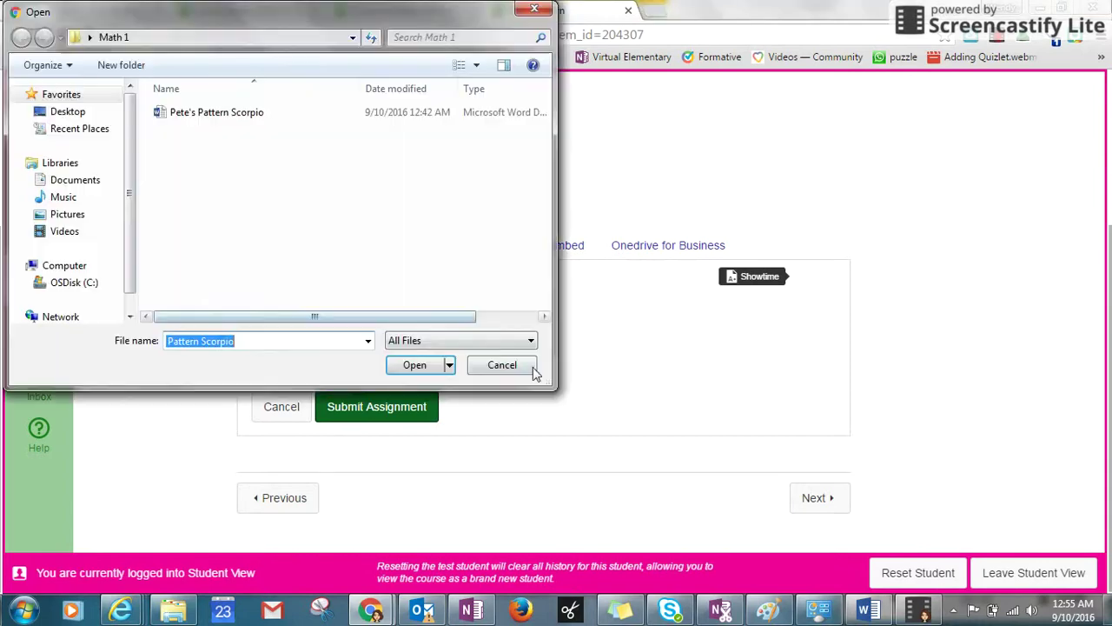
{"action": "left_click", "coordinate": [490, 366]}
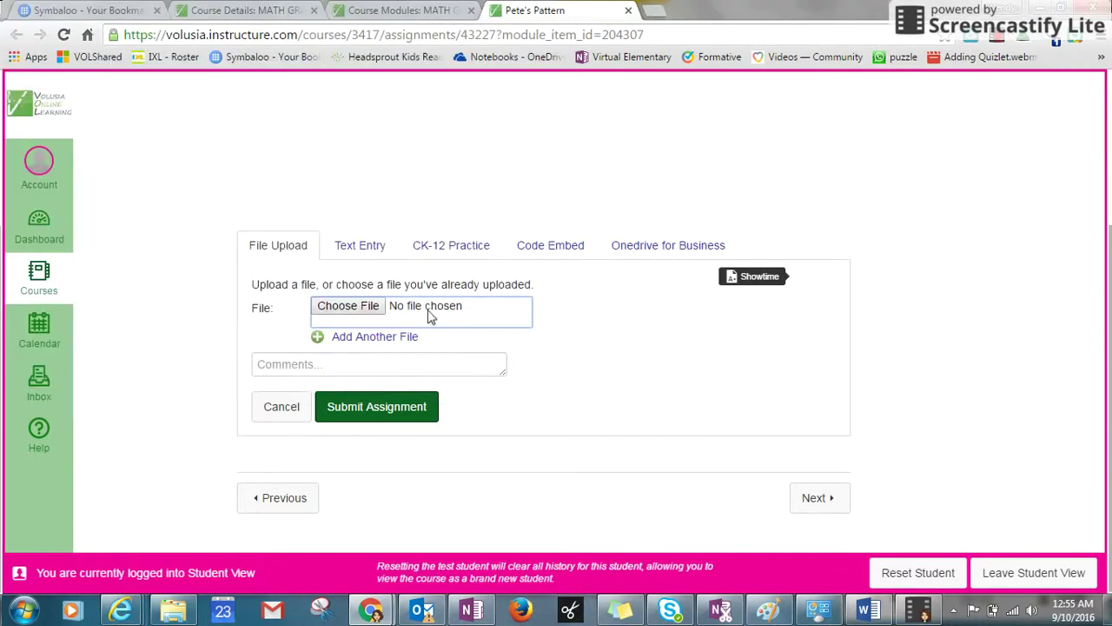
Attach the saved Pete's Pattern document from the Math 1 folder to the assignment submission
{"action": "left_click", "coordinate": [391, 323]}
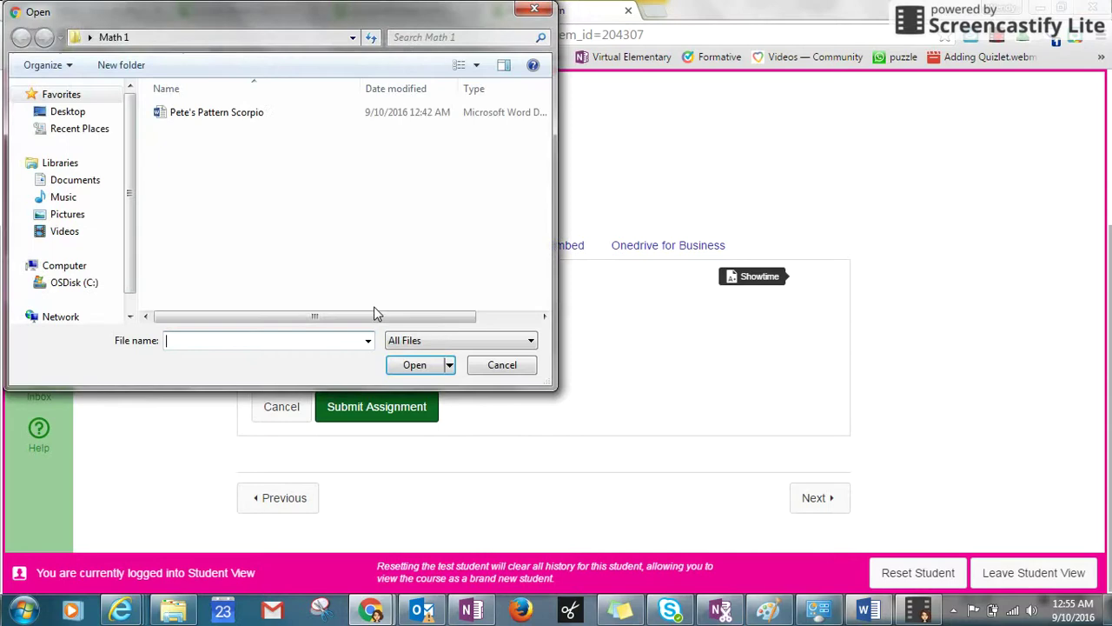
{"action": "left_click", "coordinate": [222, 122]}
{"action": "left_click", "coordinate": [406, 365]}
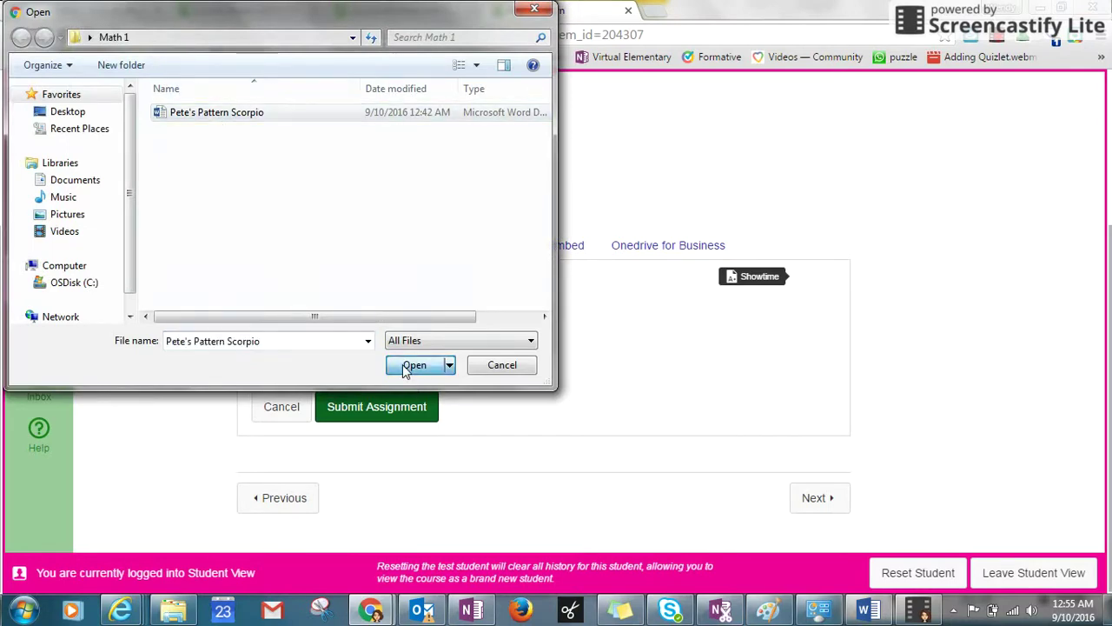